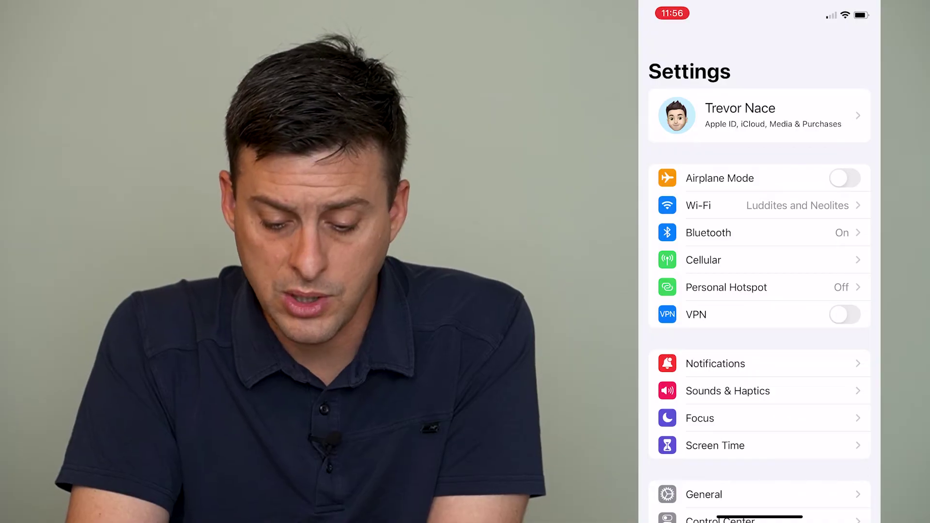
Switch Wi-Fi off and go back to the main Settings list.
{"action": "left_click", "coordinate": [727, 204]}
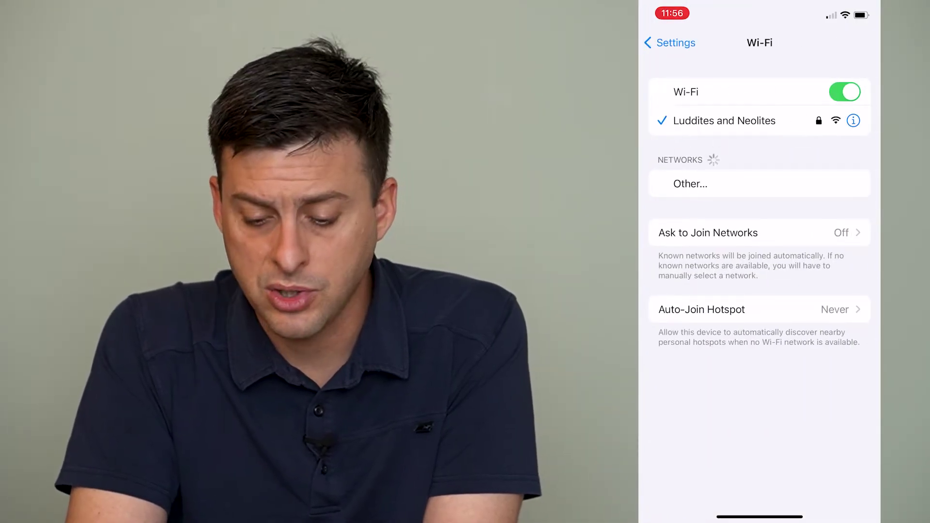
{"action": "left_click", "coordinate": [844, 92]}
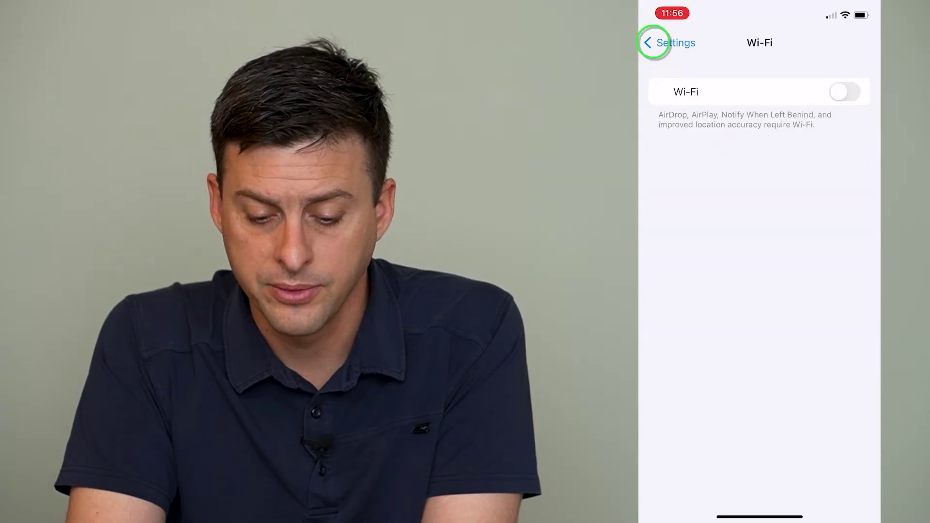
{"action": "left_click", "coordinate": [654, 42]}
Switch Bluetooth off and go back to the main Settings list.
{"action": "left_click", "coordinate": [743, 232]}
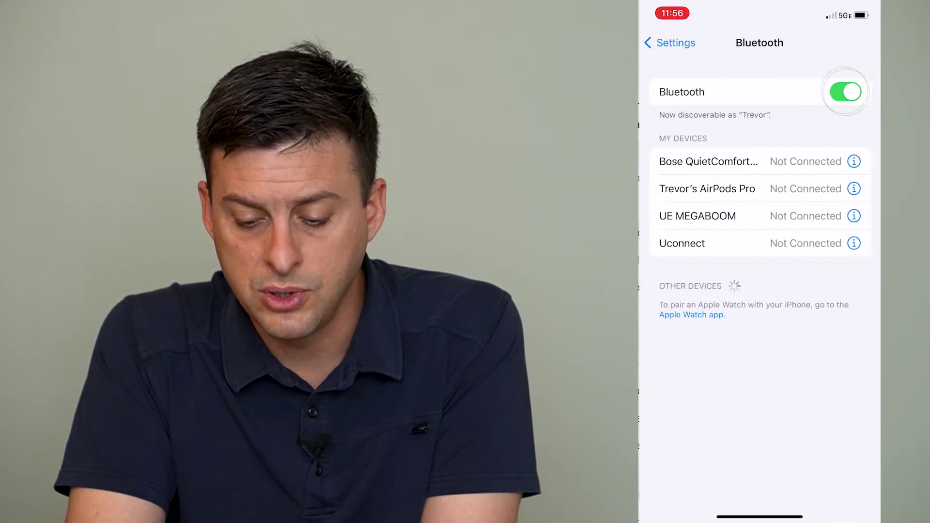
{"action": "left_click", "coordinate": [844, 92]}
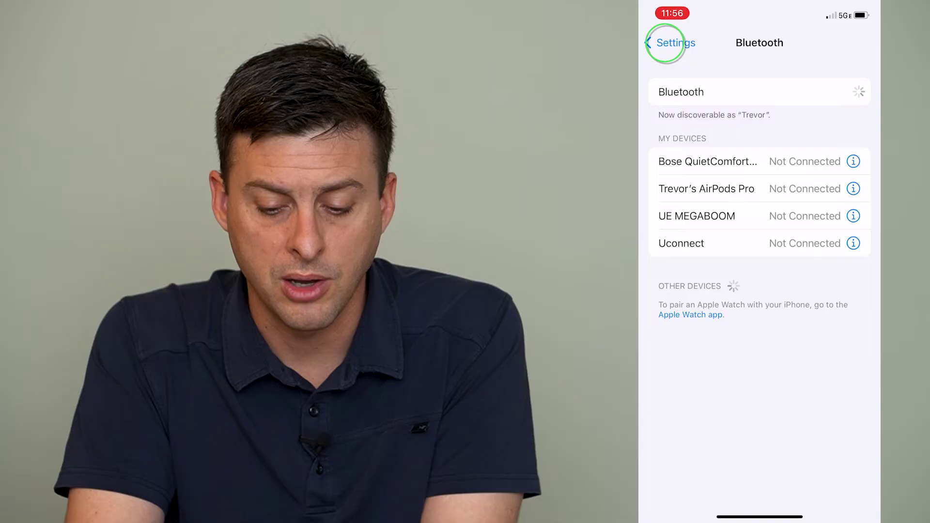
{"action": "left_click", "coordinate": [666, 44]}
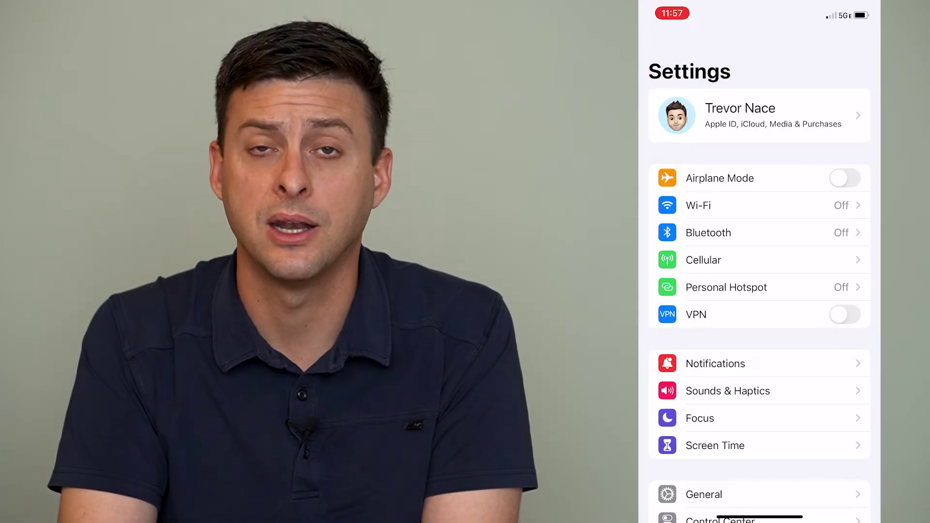
{"action": "scroll", "coordinate": [762, 332], "scroll_direction": "down", "scroll_amount": 5}
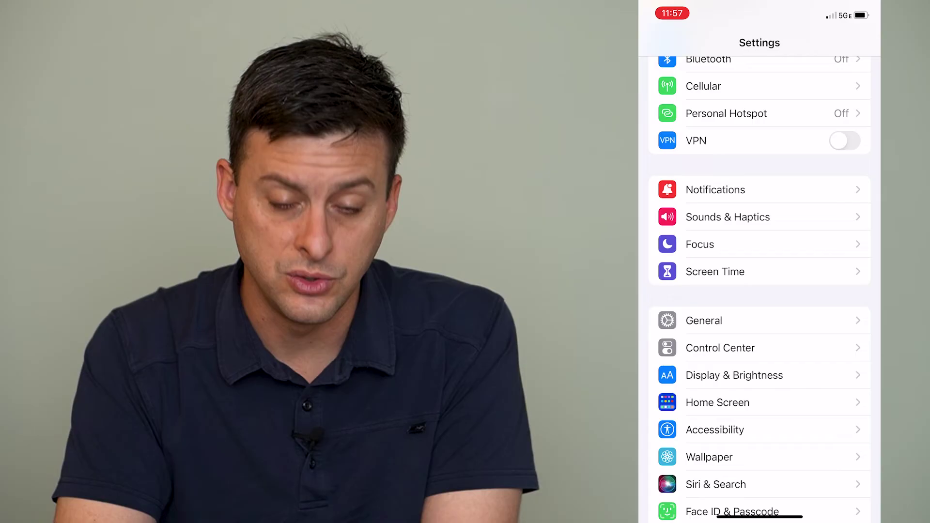
Go to General, then into its AirPlay & Handoff page.
{"action": "left_click", "coordinate": [735, 320]}
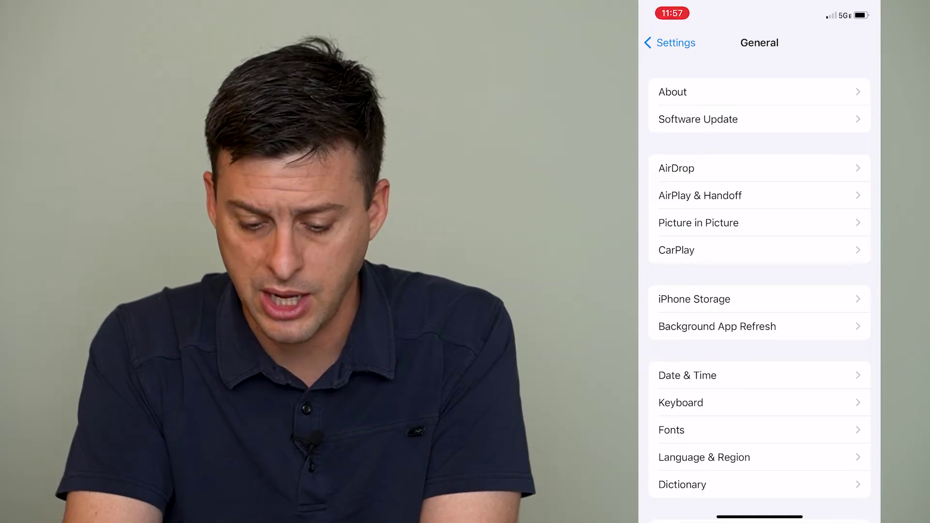
{"action": "left_click", "coordinate": [758, 196]}
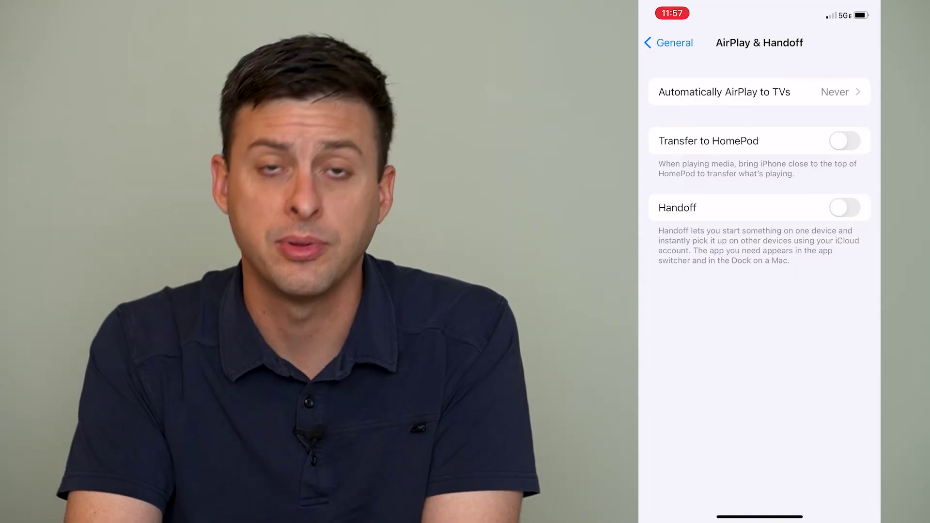
Choose Never as the option for Automatically AirPlay to TVs.
{"action": "left_click", "coordinate": [805, 92]}
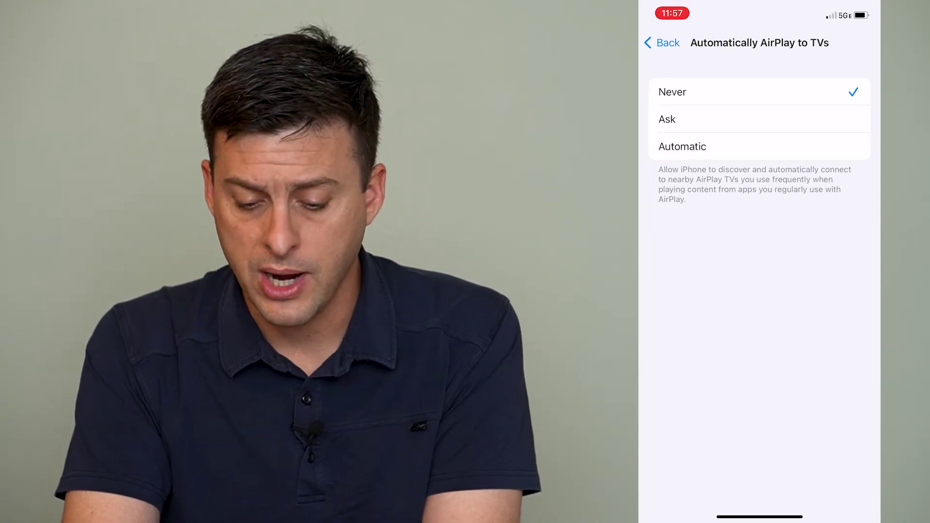
{"action": "left_click", "coordinate": [708, 91]}
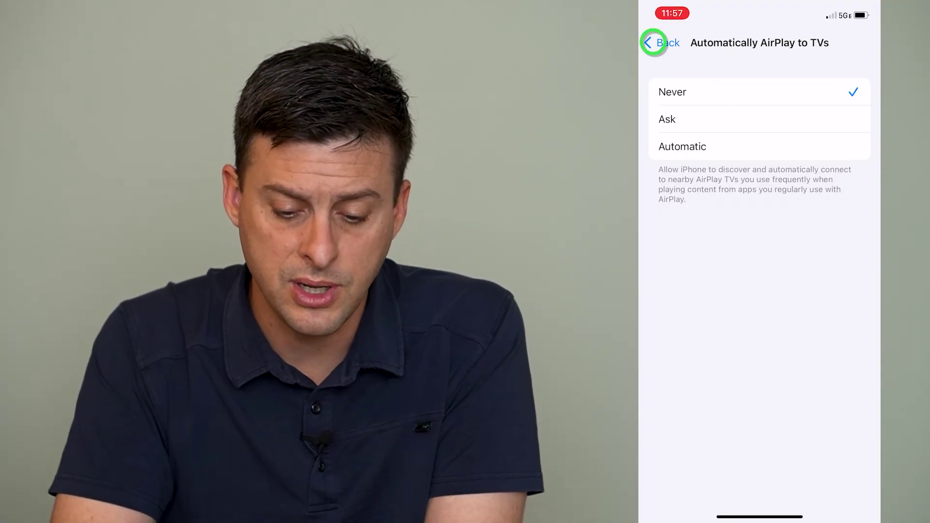
Go back to AirPlay & Handoff to confirm AirPlay to TVs reads Never.
{"action": "left_click", "coordinate": [653, 44]}
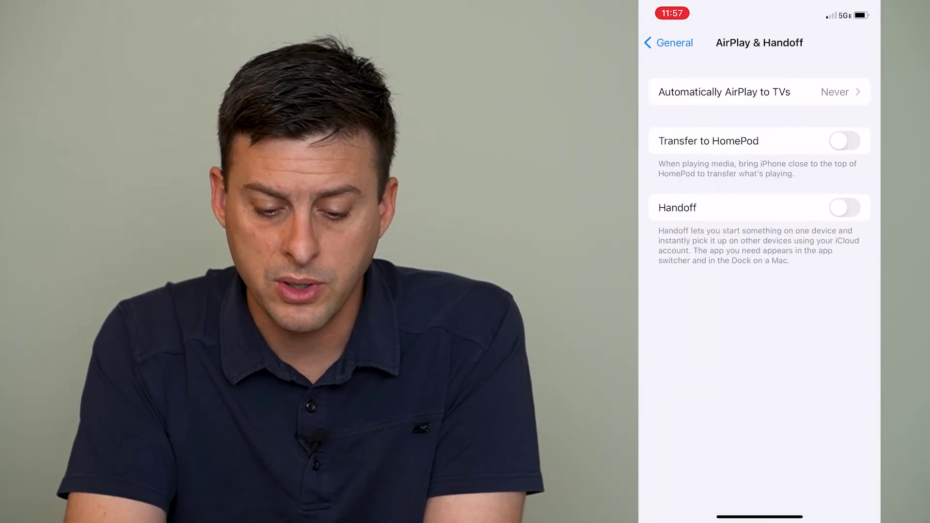